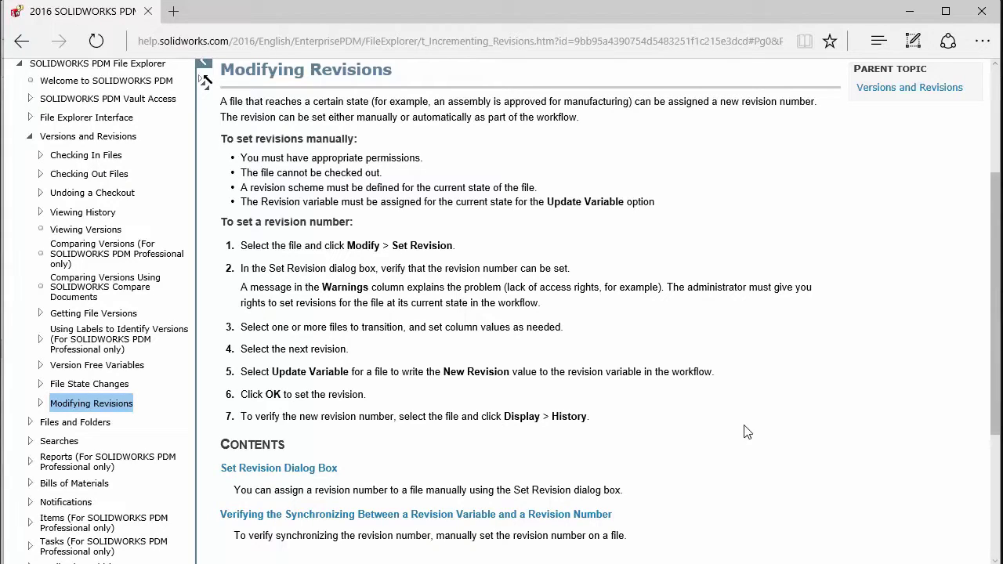
Step: Read the Modifying Revisions help topic under Versions and Revisions
scroll(746, 432, up, 3)
scroll(746, 432, down, 1)
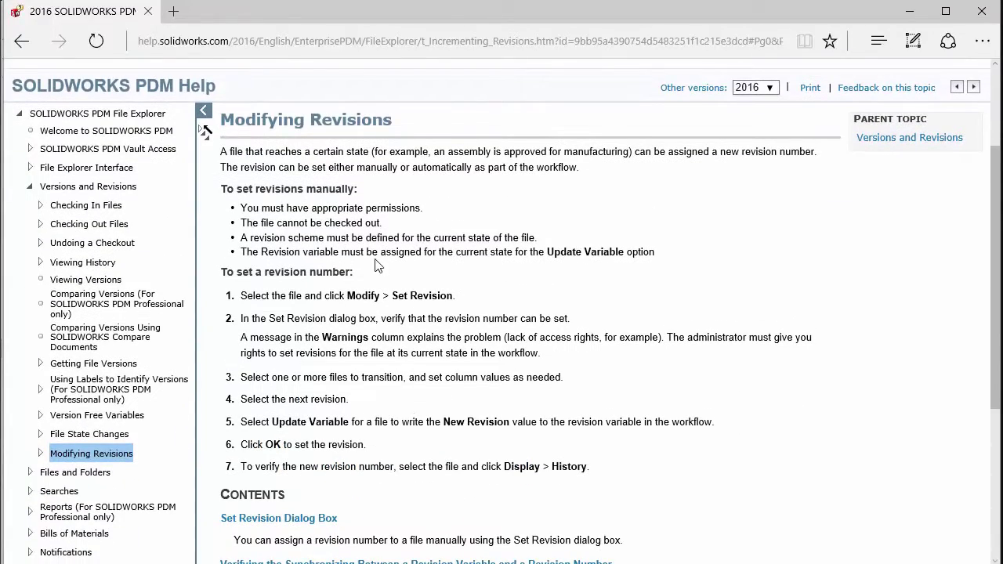
scroll(376, 262, up, 2)
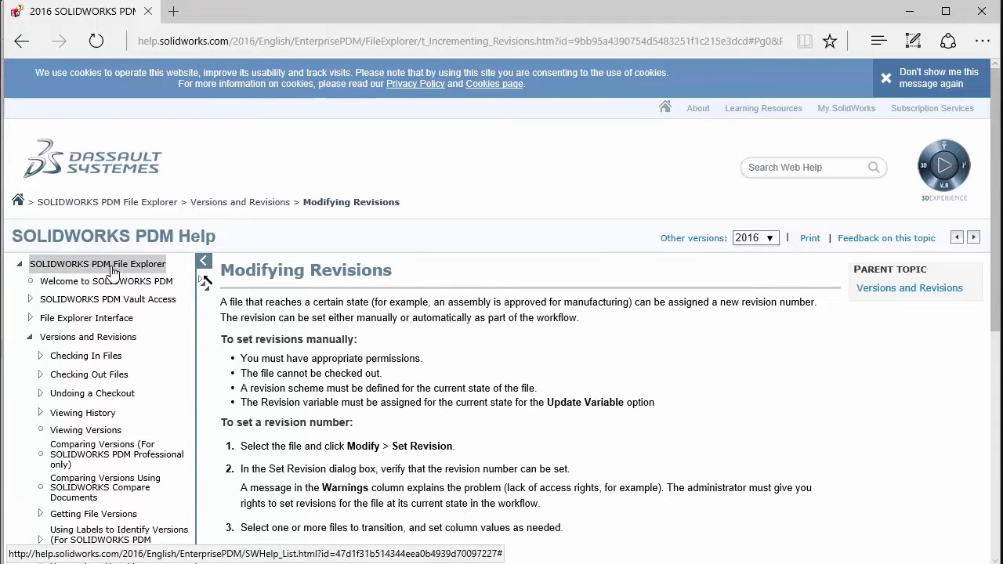
click(76, 336)
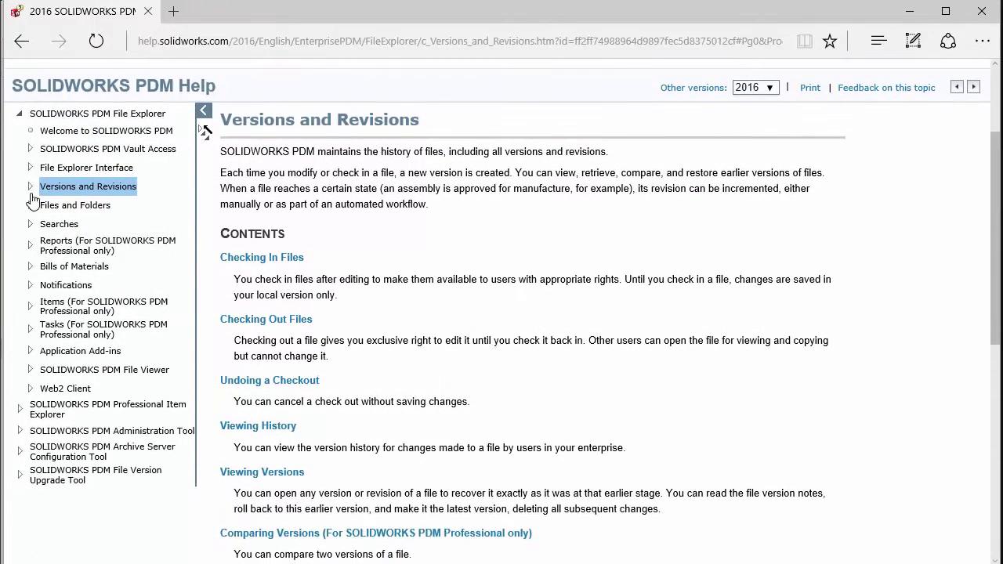
click(30, 188)
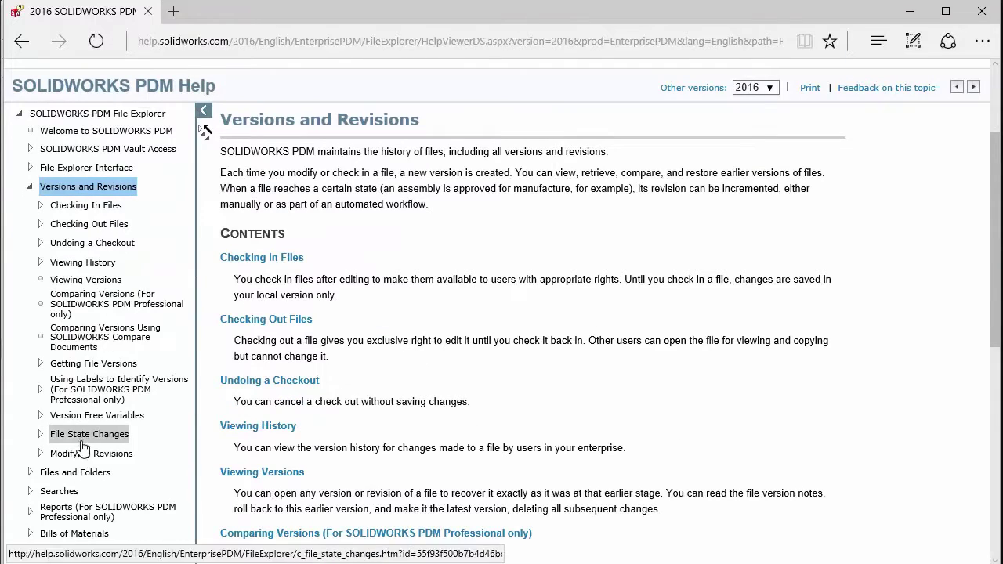
click(77, 454)
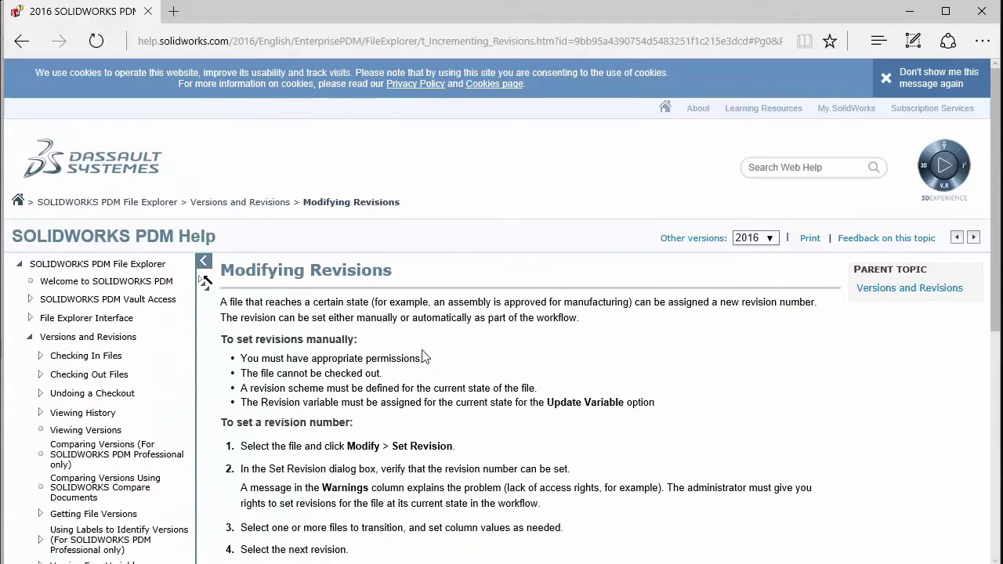
scroll(450, 342, down, 1)
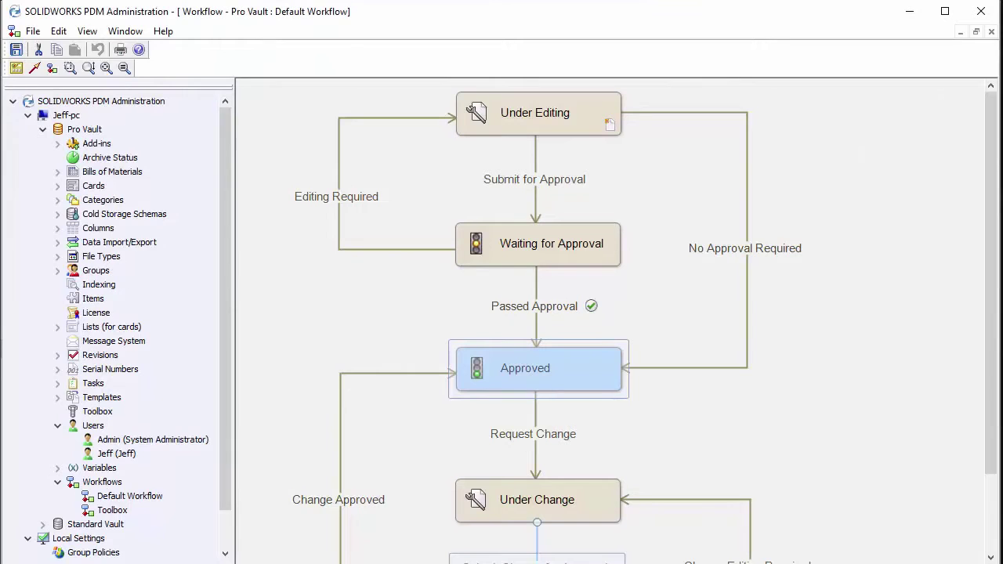
Step: Confirm Admin has Set Revision permission on the Pro Vault folder and the Approved state
double_click(152, 442)
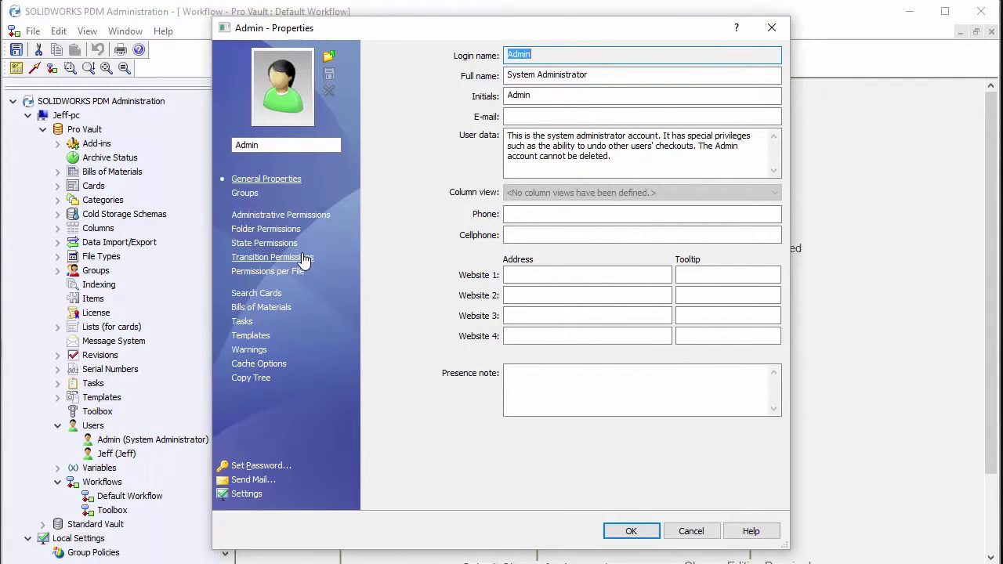
click(288, 229)
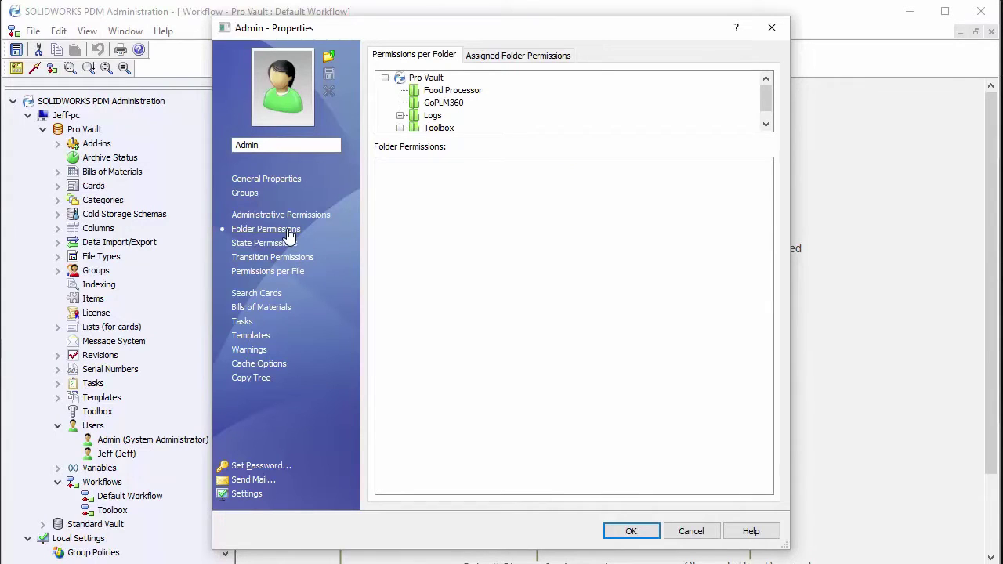
click(433, 79)
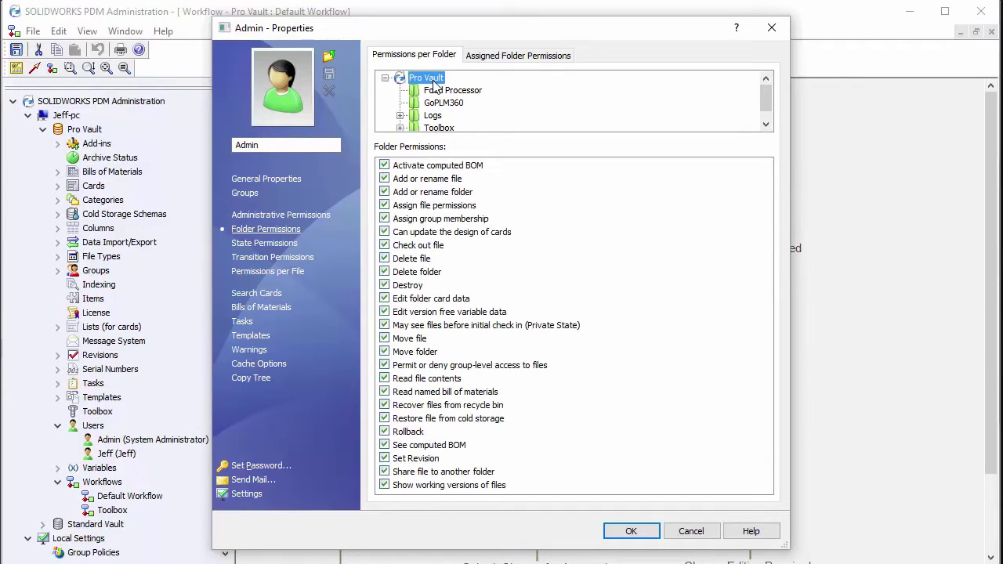
click(419, 459)
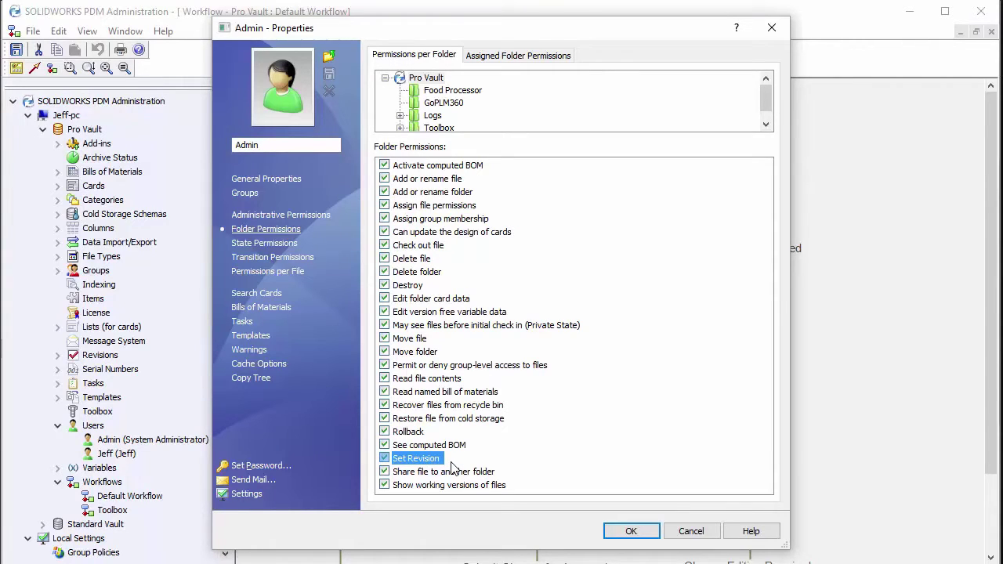
click(287, 245)
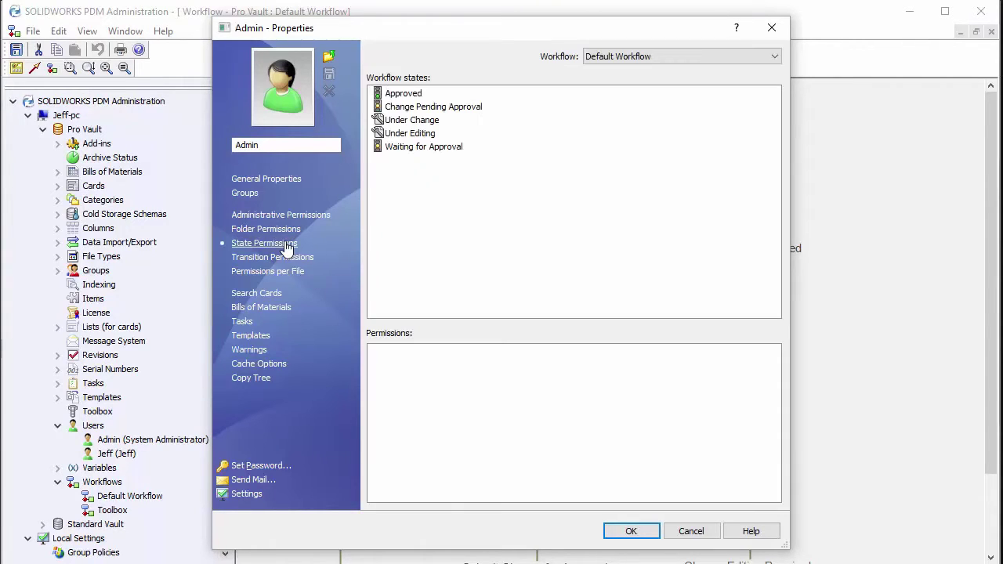
click(407, 95)
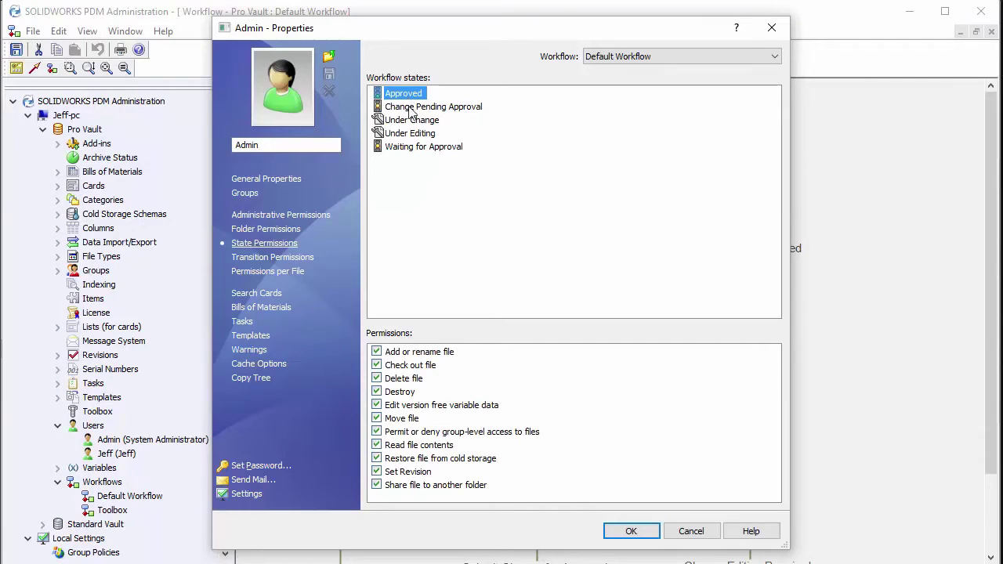
click(406, 472)
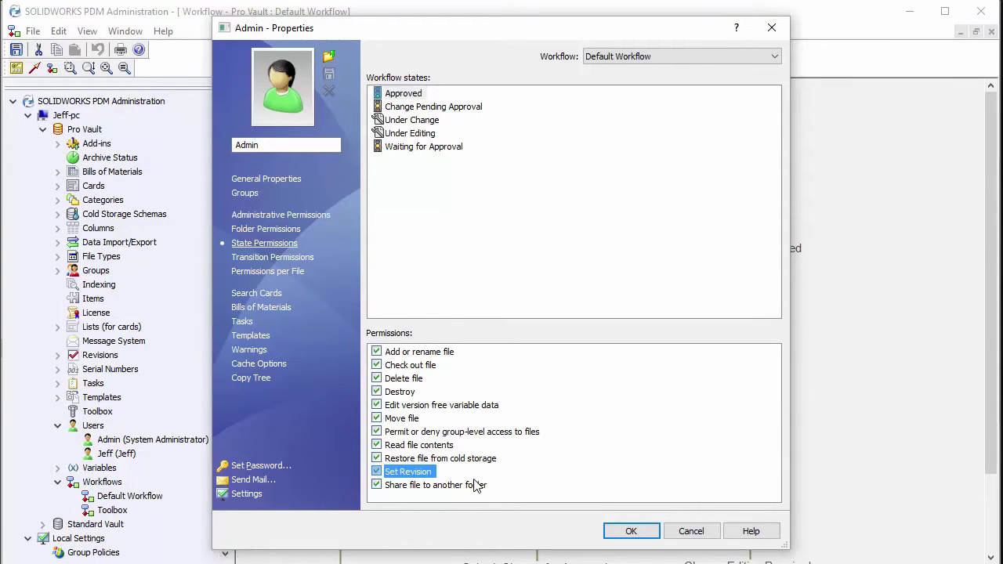
click(631, 531)
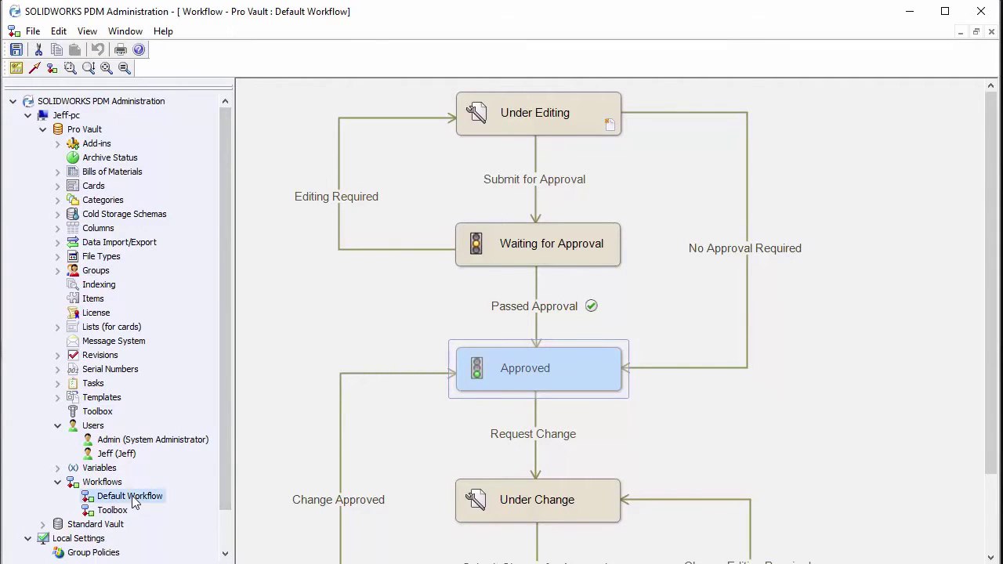
Step: Keep the Approved state's Alpha Revision Component increment at 1, written to the Revision variable
double_click(511, 386)
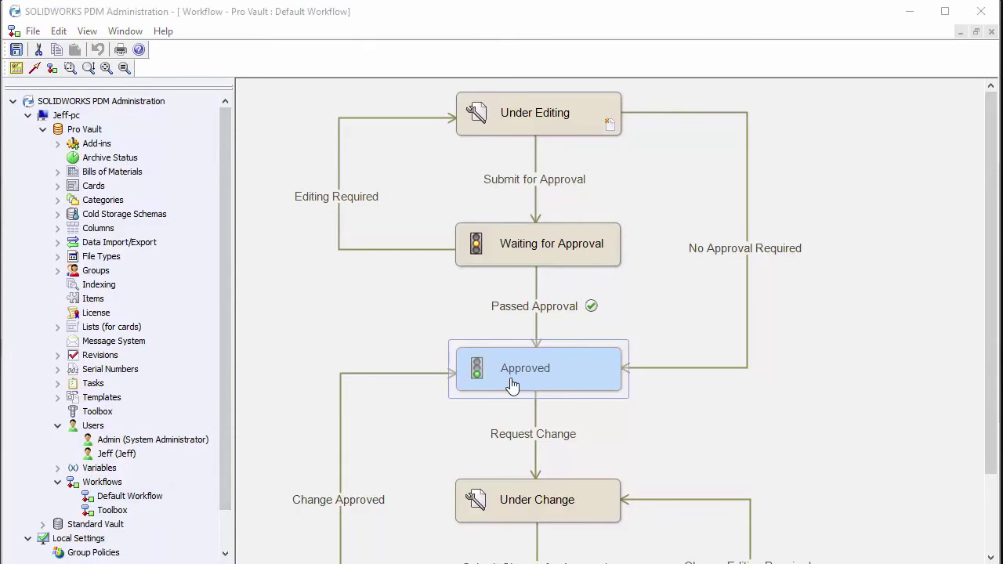
click(494, 282)
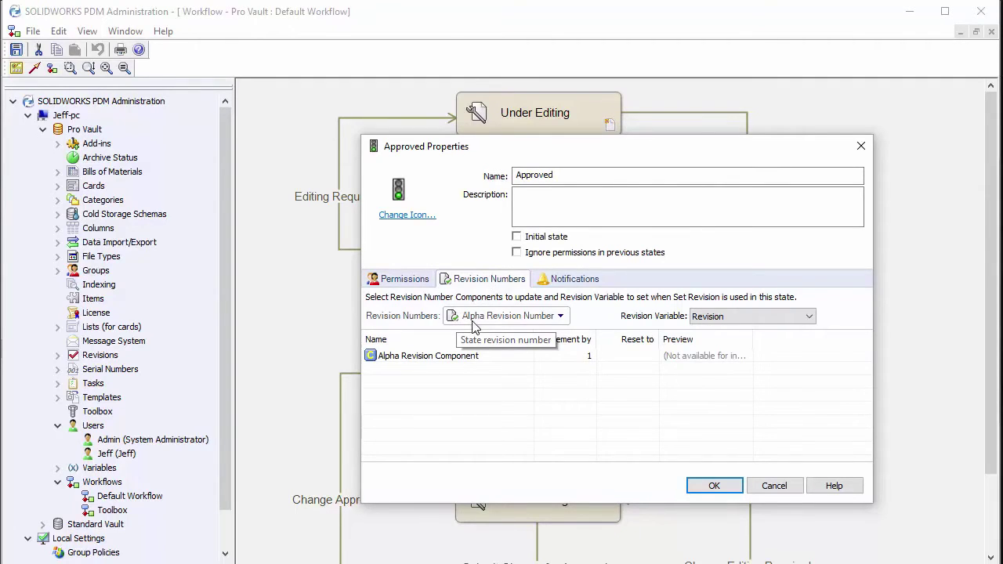
click(563, 359)
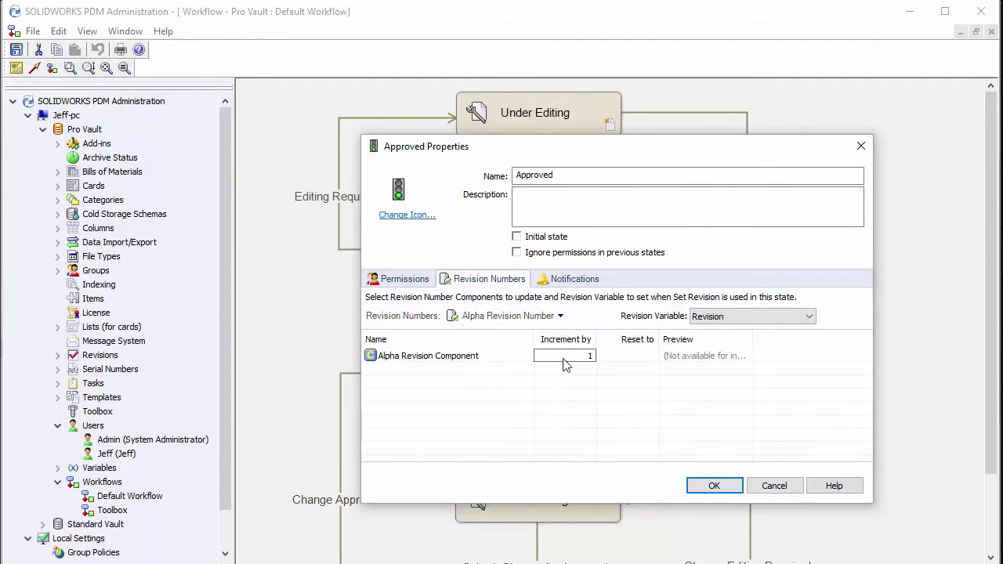
click(566, 382)
click(708, 316)
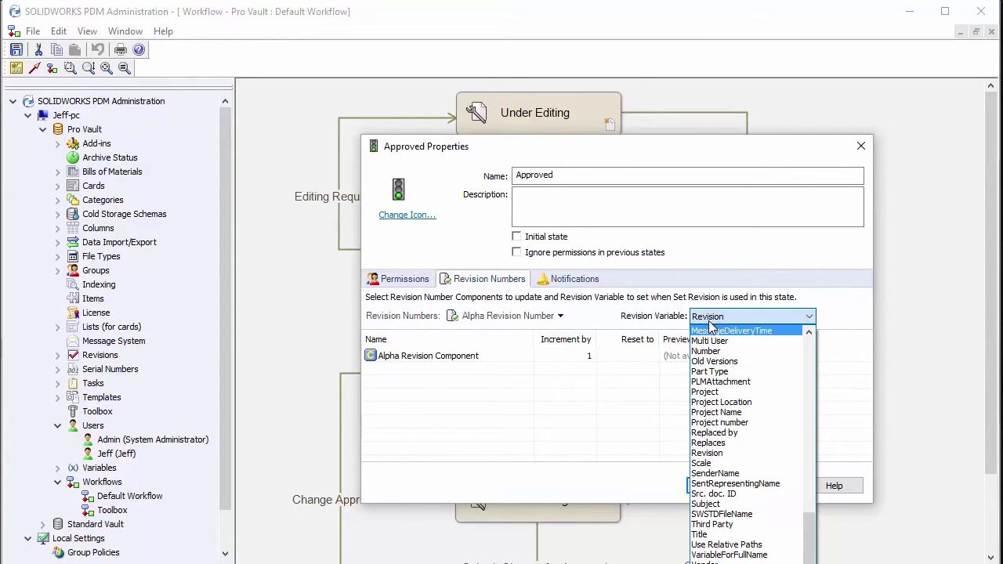
click(667, 322)
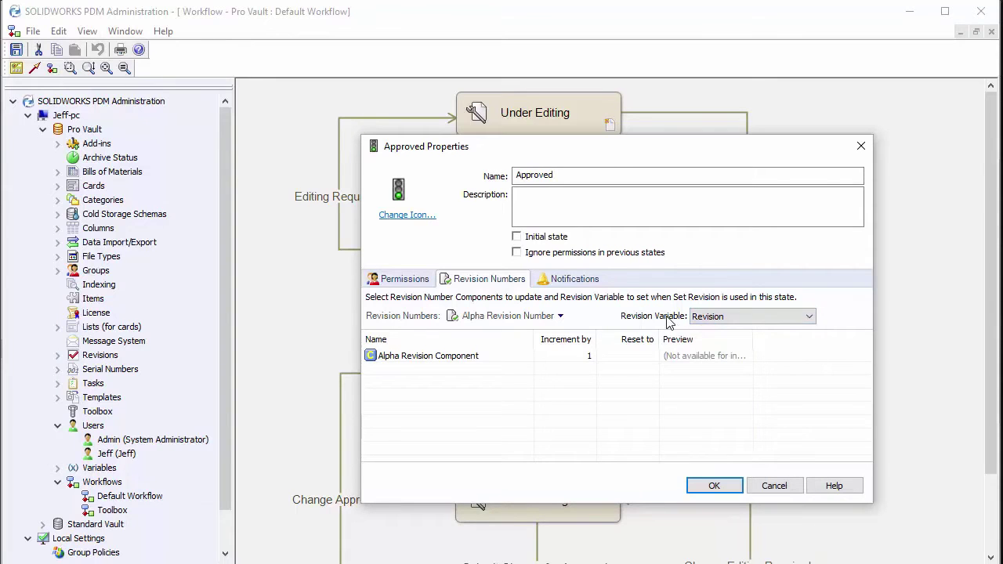
click(705, 488)
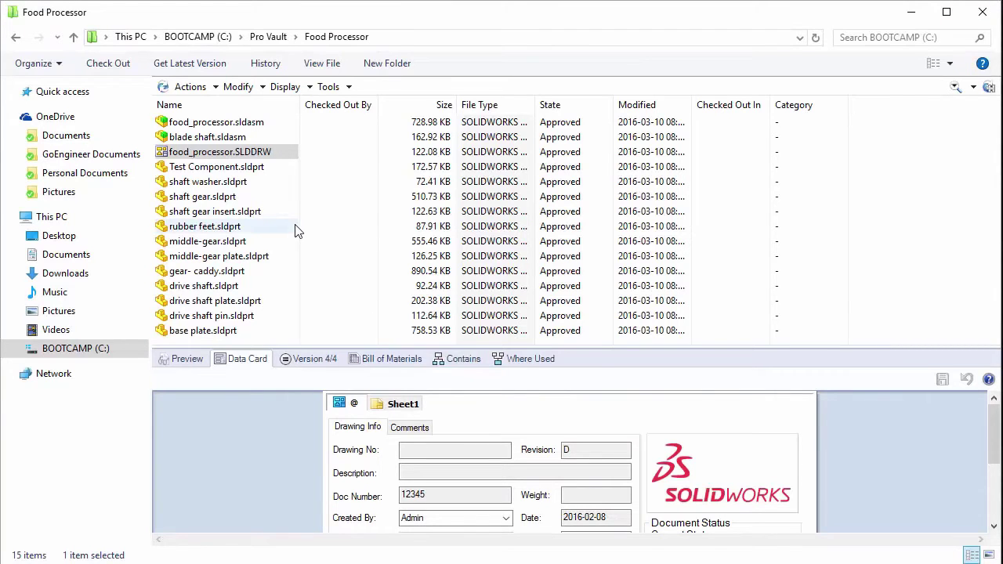
Step: Open Set Revision for food_processor.SLDDRW from the Modify menu
click(210, 154)
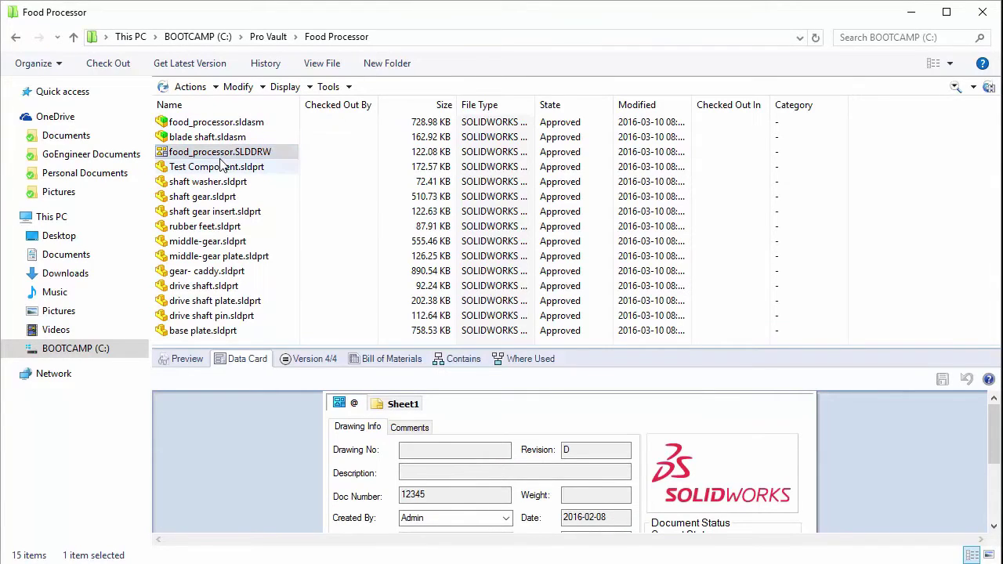
click(249, 89)
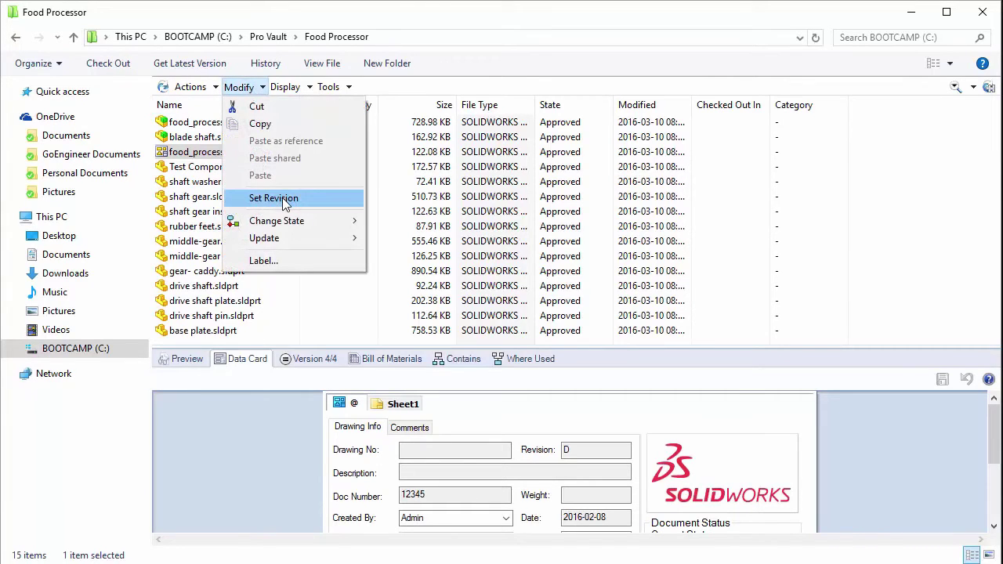
click(280, 198)
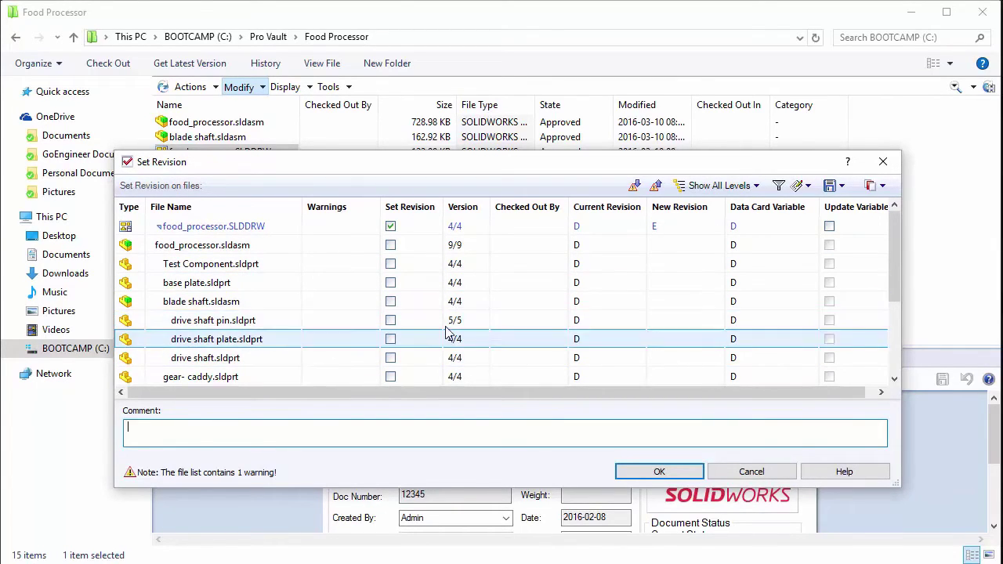
Step: Mark all referenced files for Set Revision and Update Variable, then sort by Current Revision
click(513, 247)
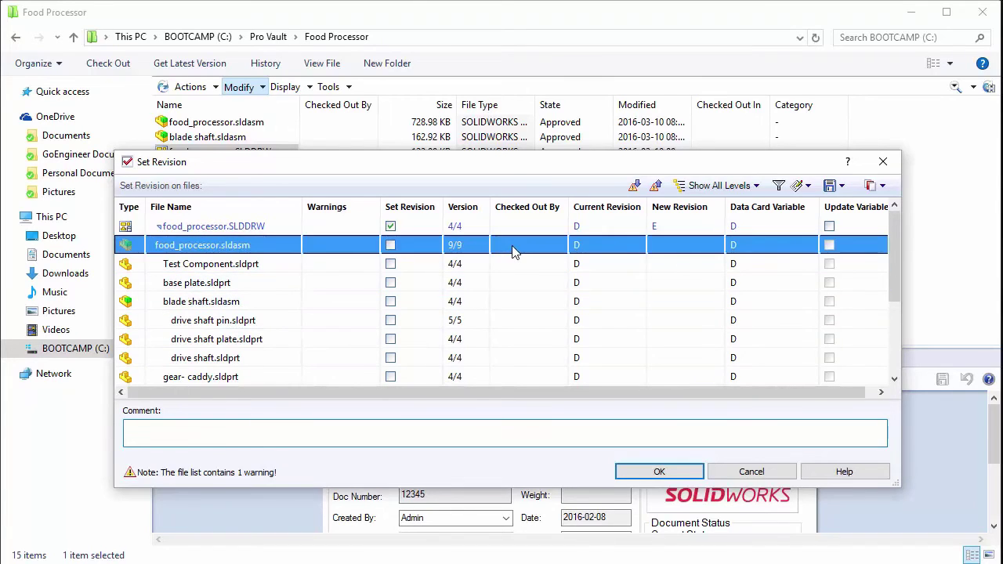
scroll(506, 323, down, 3)
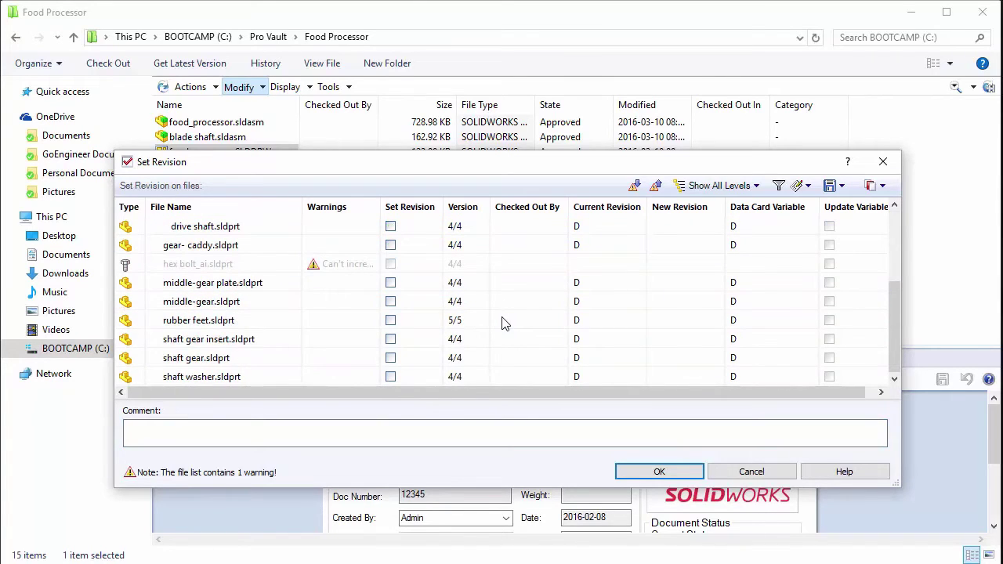
shift+click(488, 376)
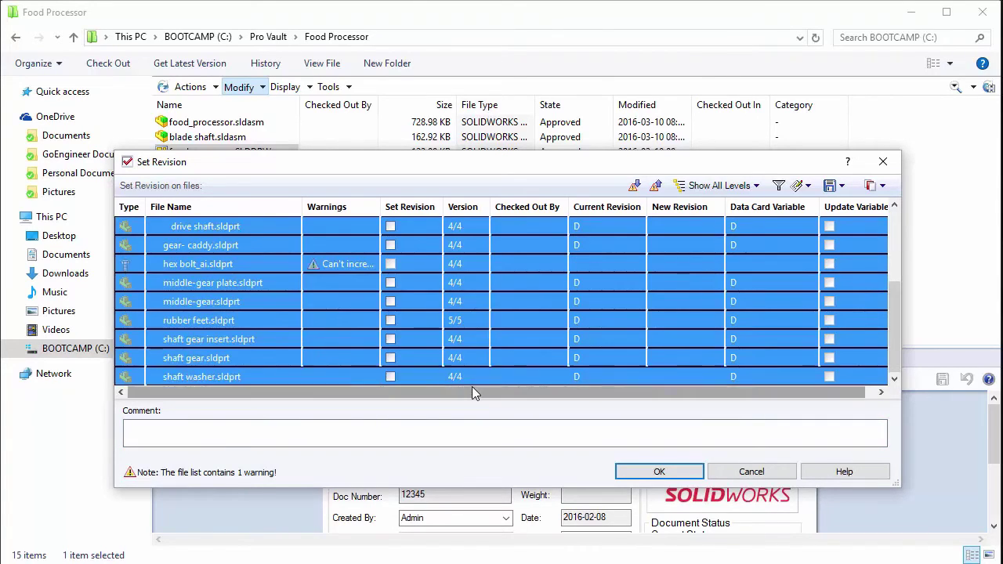
click(390, 377)
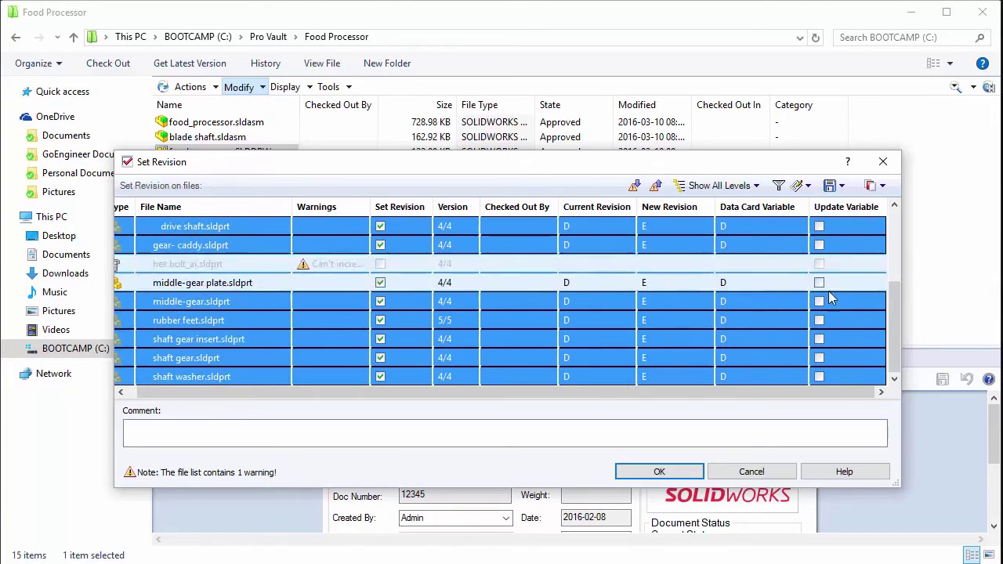
click(819, 379)
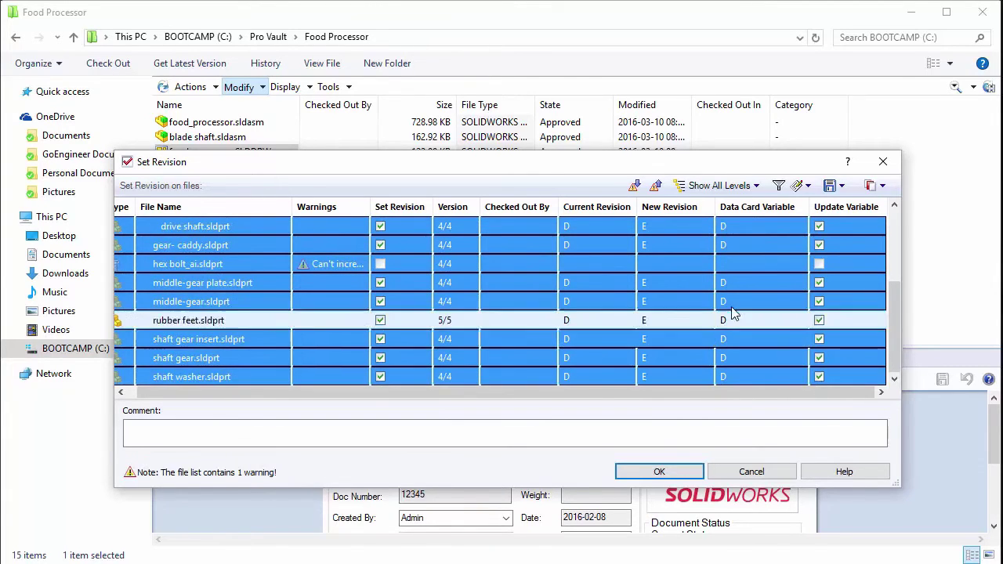
scroll(731, 307, up, 3)
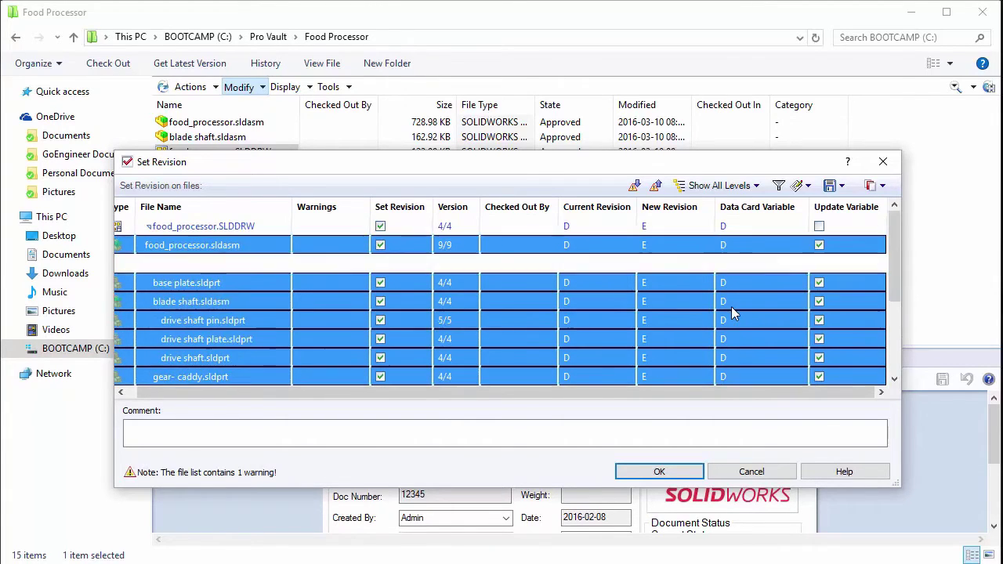
click(599, 209)
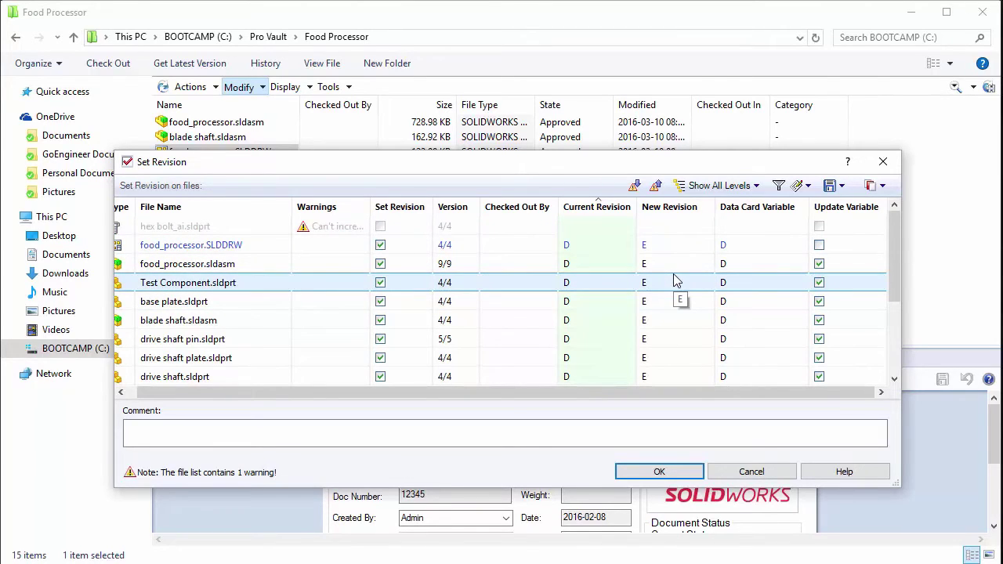
Step: Keep E as the new revision for the drawing and drive shaft plate, updating the drawing's variable
click(677, 245)
scroll(679, 274, up, 4)
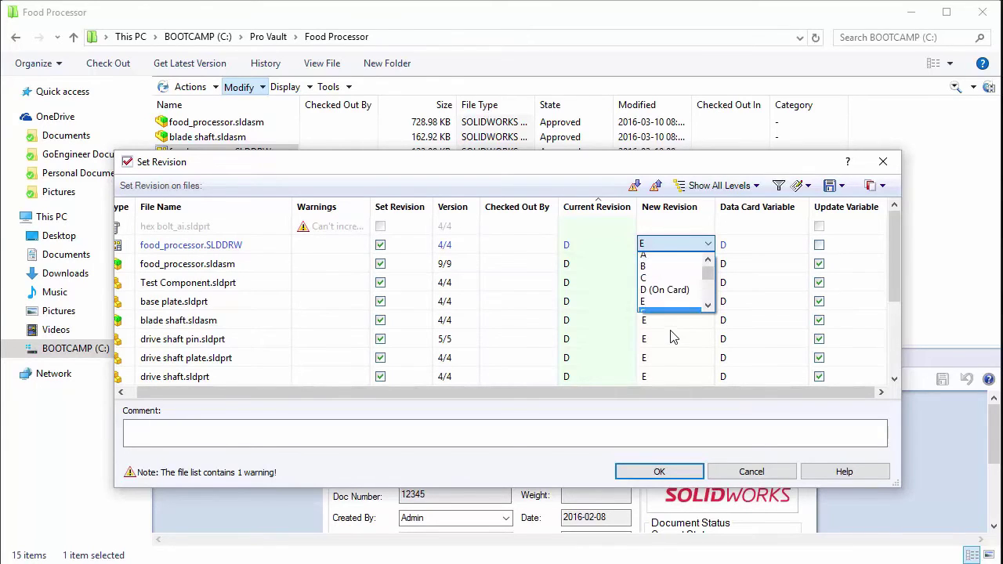
click(670, 306)
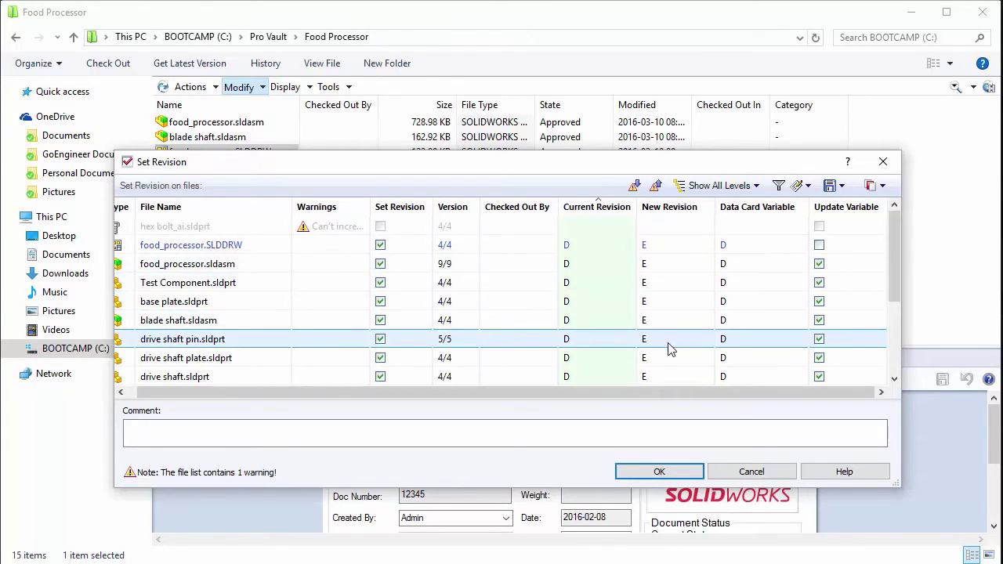
scroll(673, 347, down, 2)
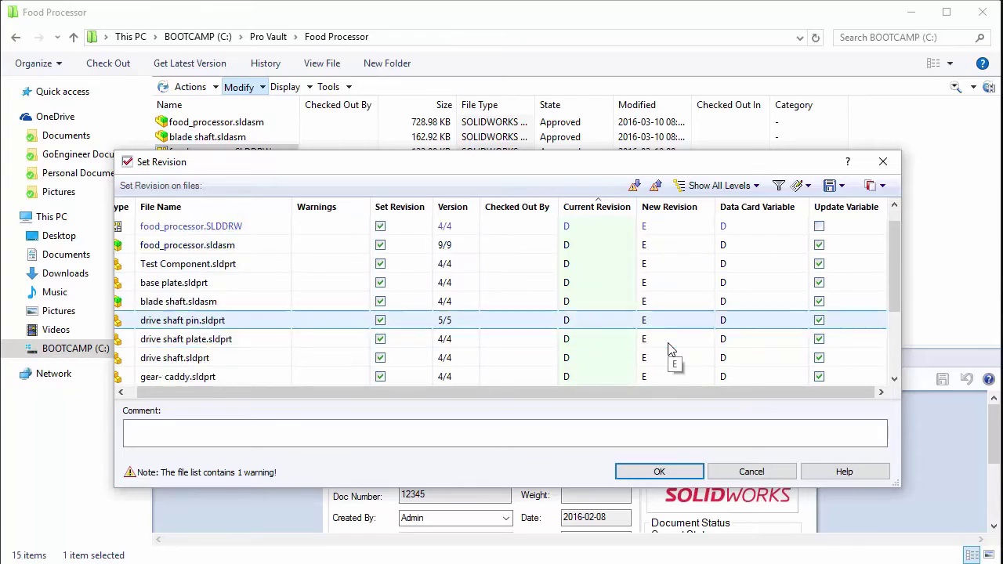
click(680, 270)
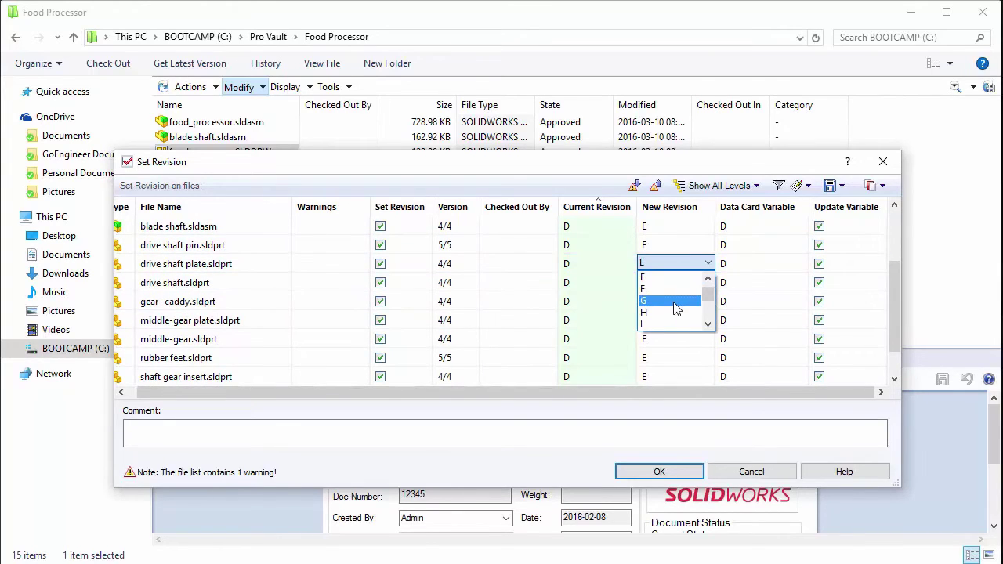
click(675, 249)
scroll(675, 307, up, 2)
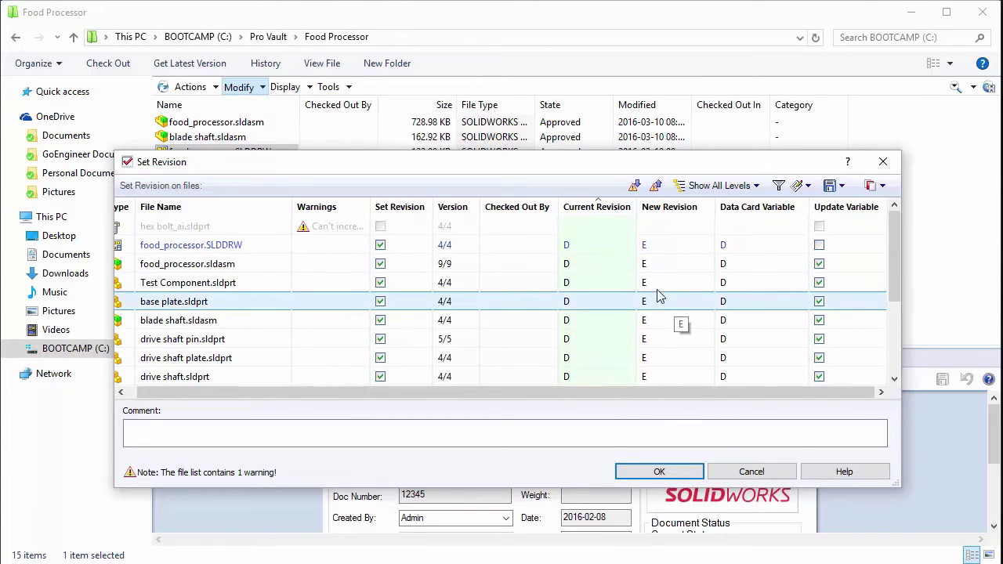
scroll(587, 290, left, 1)
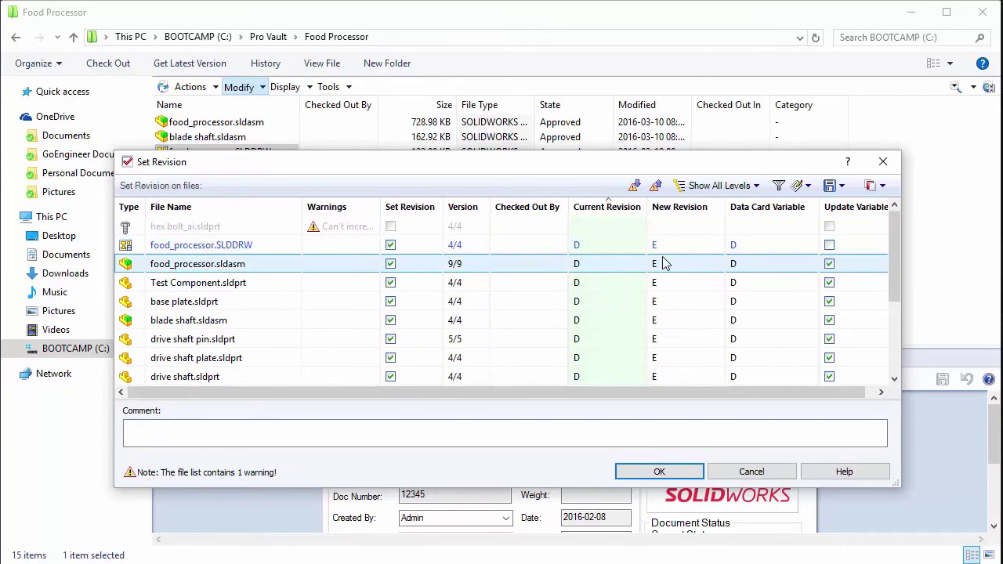
click(829, 245)
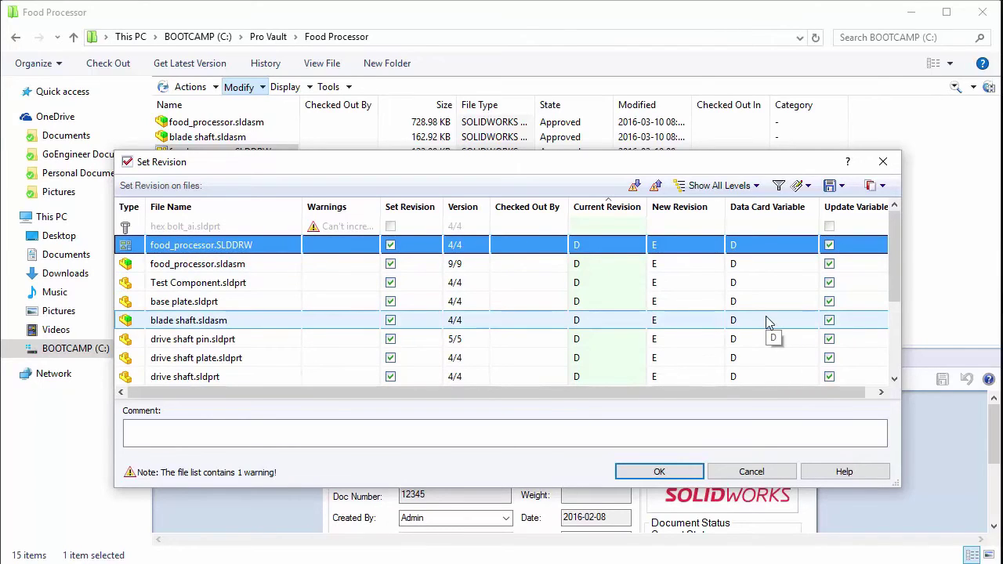
scroll(767, 323, down, 3)
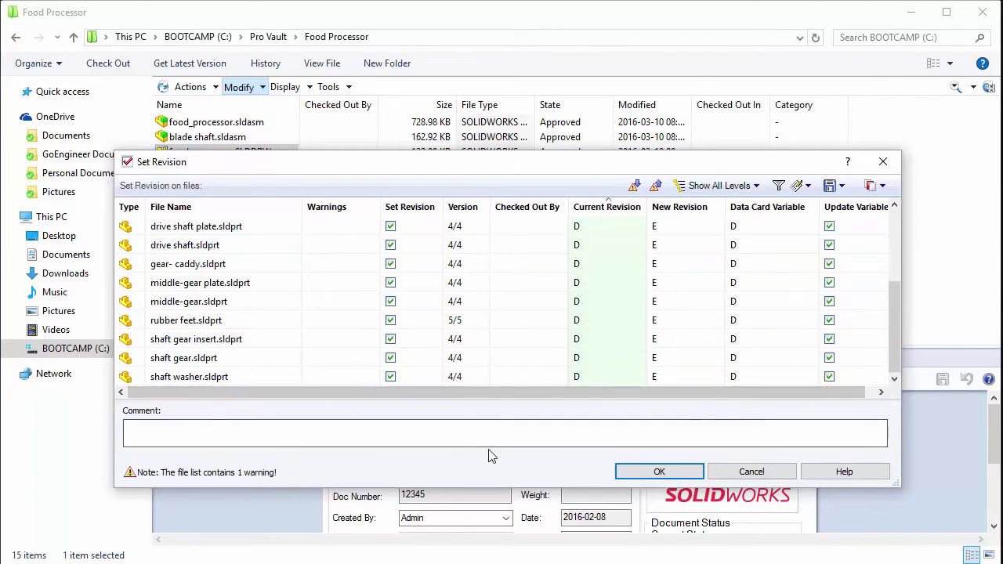
Step: Add the comment 'Manually Bumped Revision' and apply the revision change
click(416, 434)
text(Manually Bumped Revision)
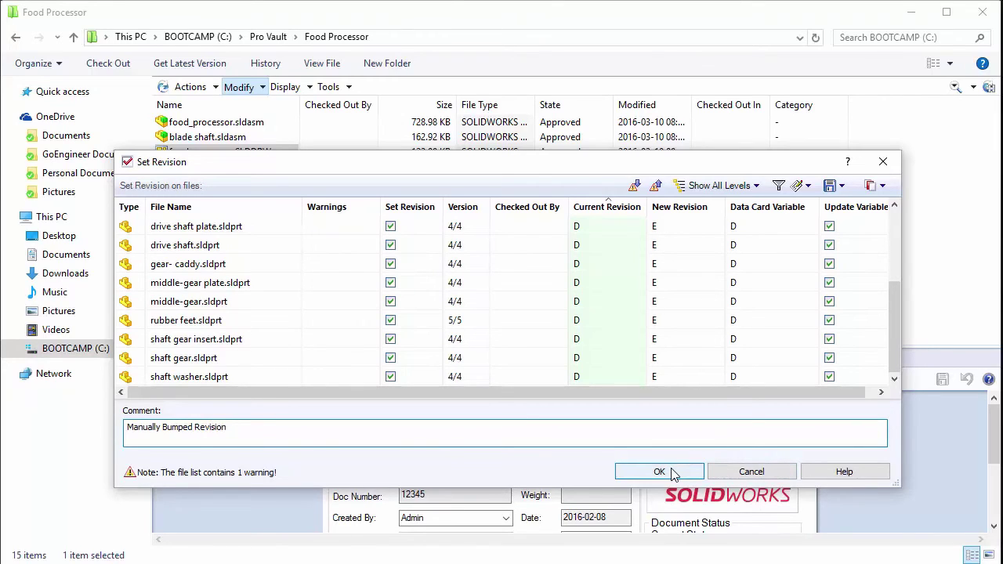
click(670, 470)
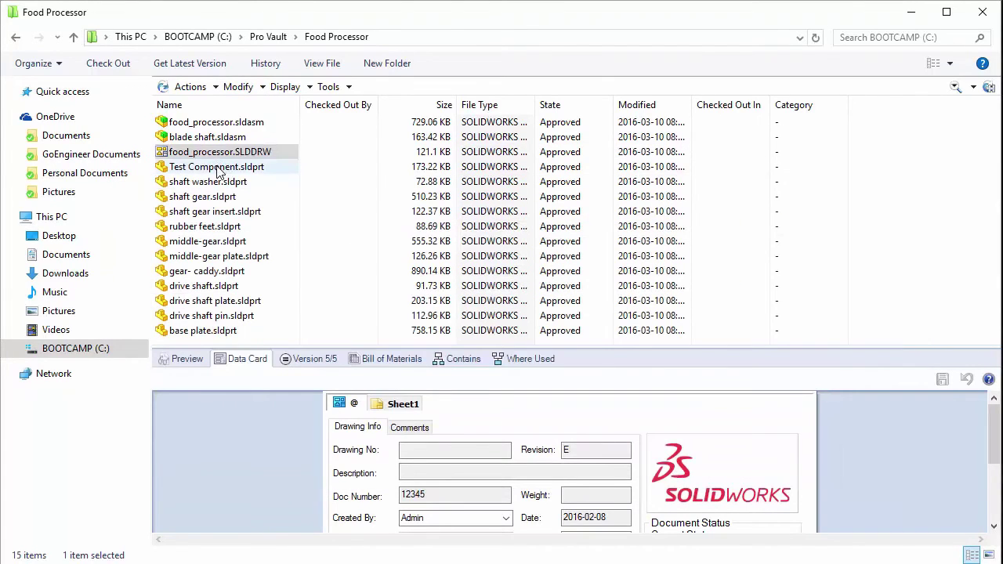
click(295, 358)
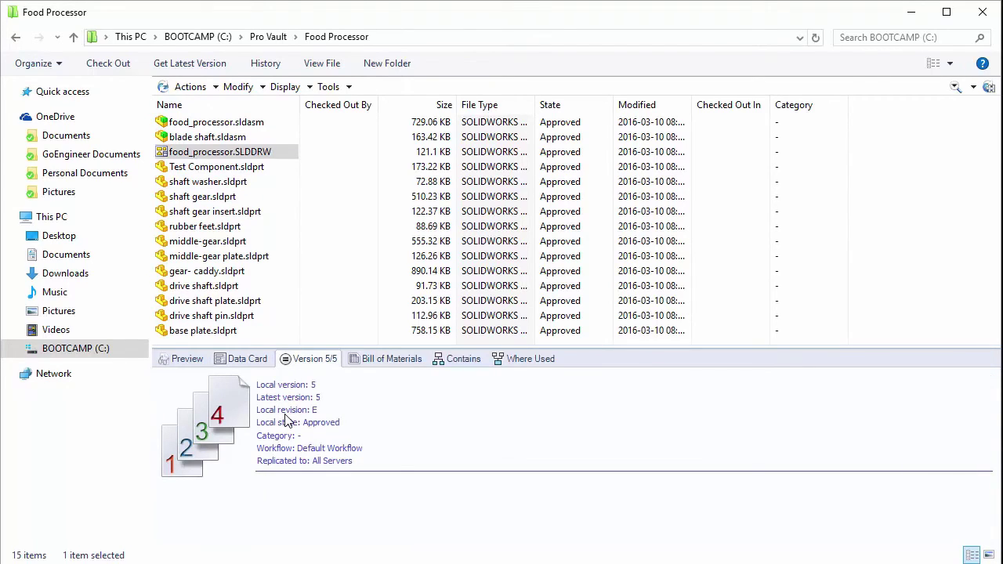
click(253, 360)
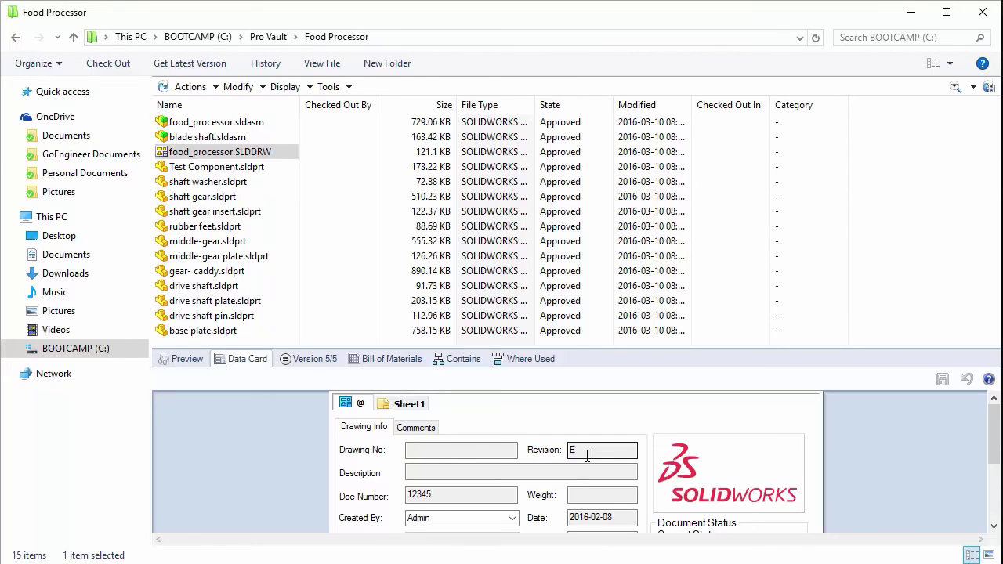
click(683, 422)
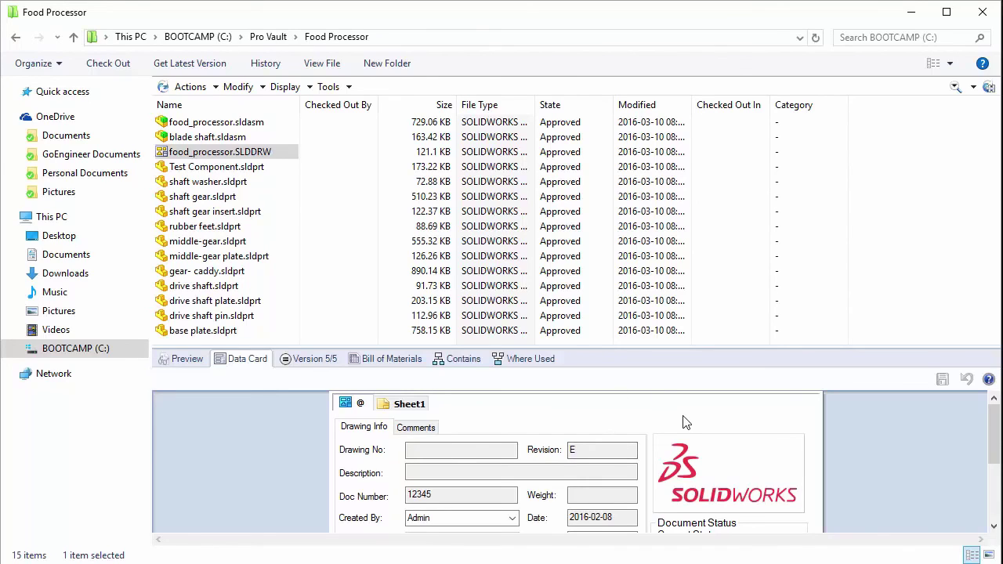